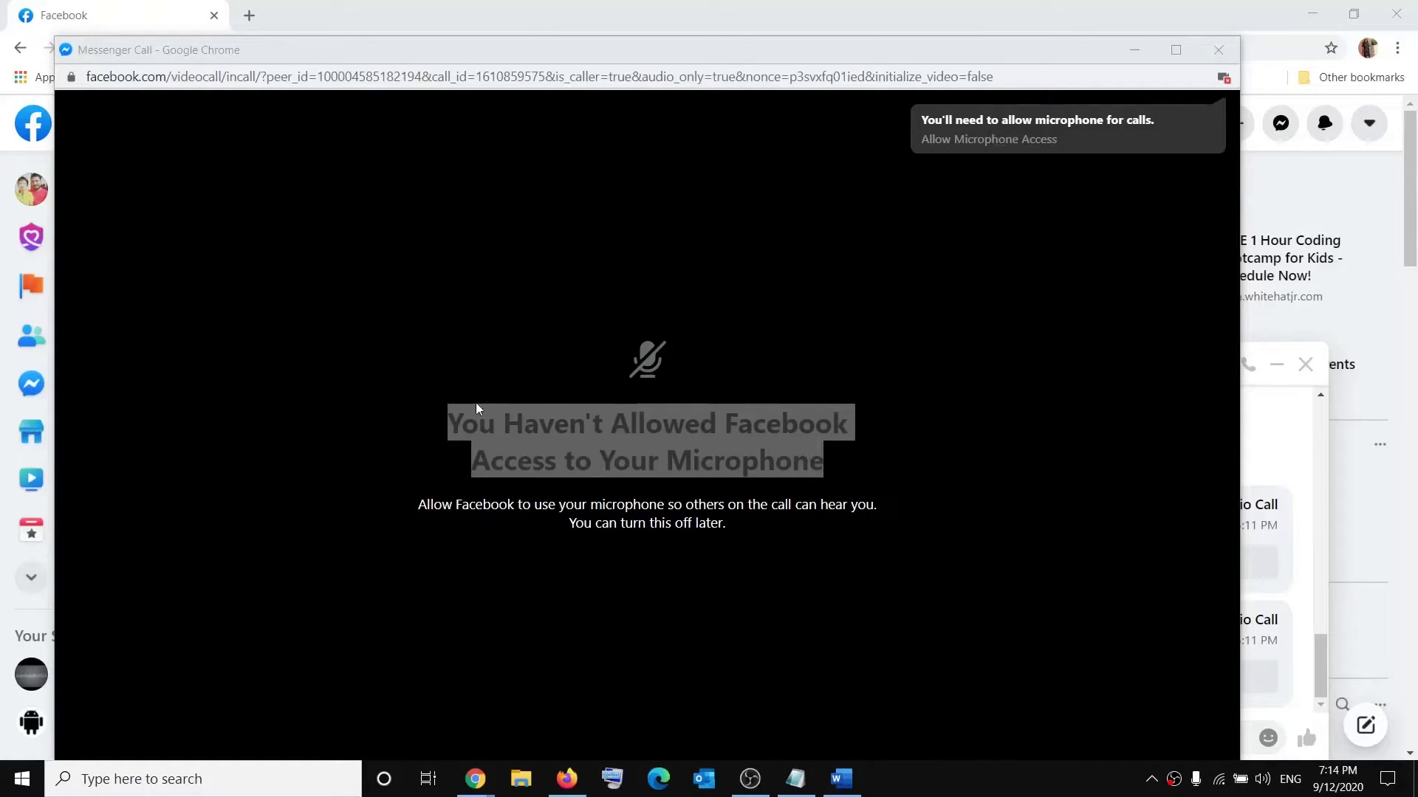
Step: Highlight and then deselect the on-page warning about blocked microphone access
mouse_move(428, 421)
left_mouse_down()
mouse_move(531, 465)
mouse_move(836, 471)
left_mouse_up()
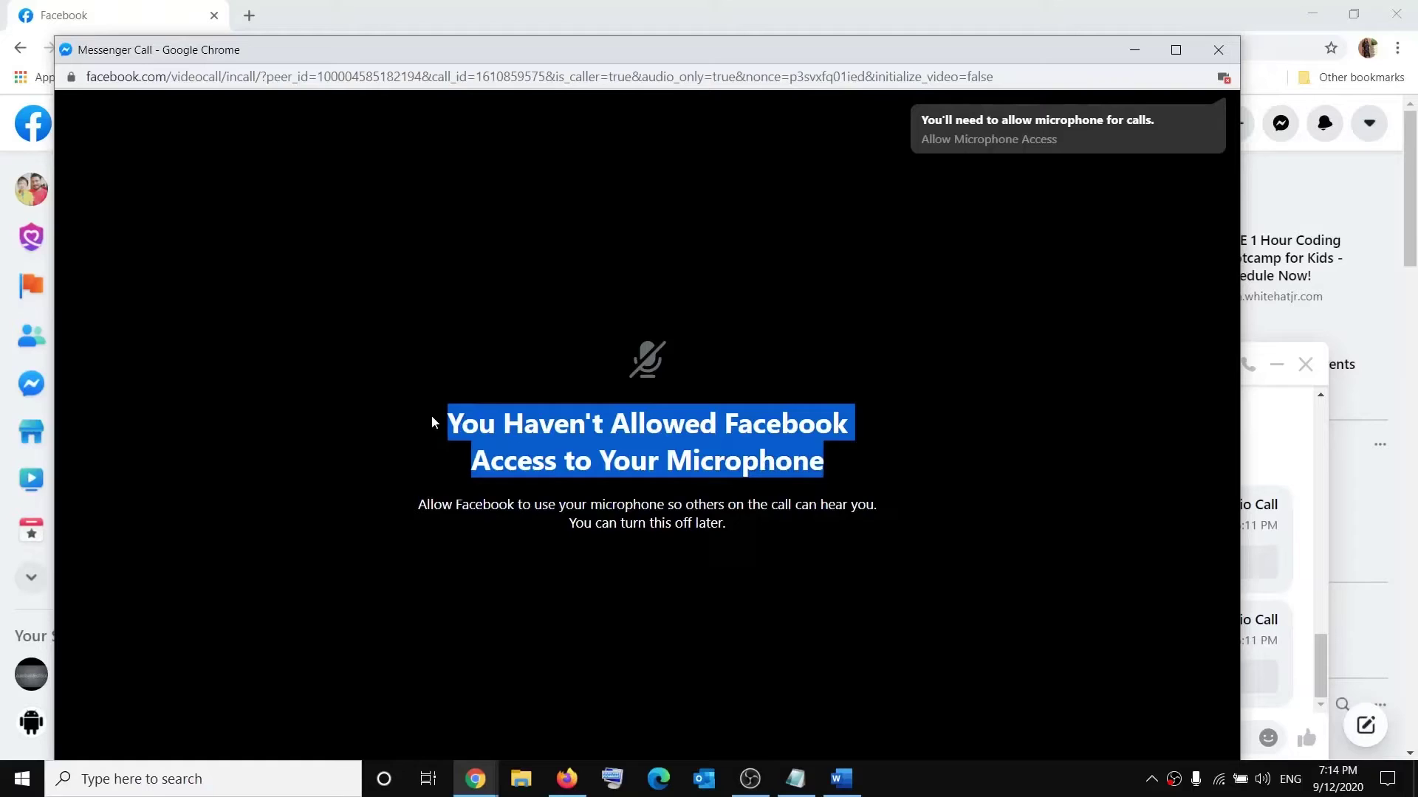
left_click(462, 470)
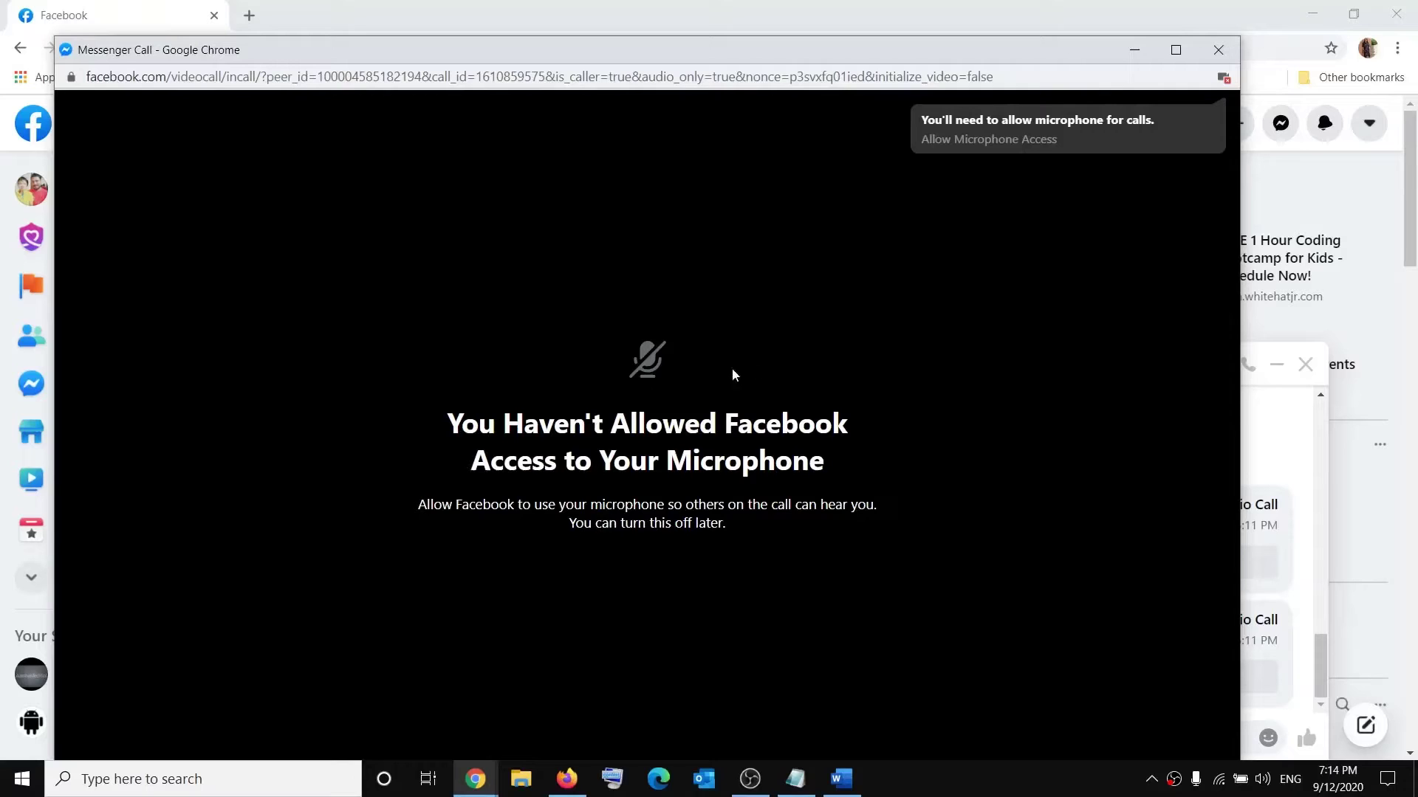
left_click(1223, 79)
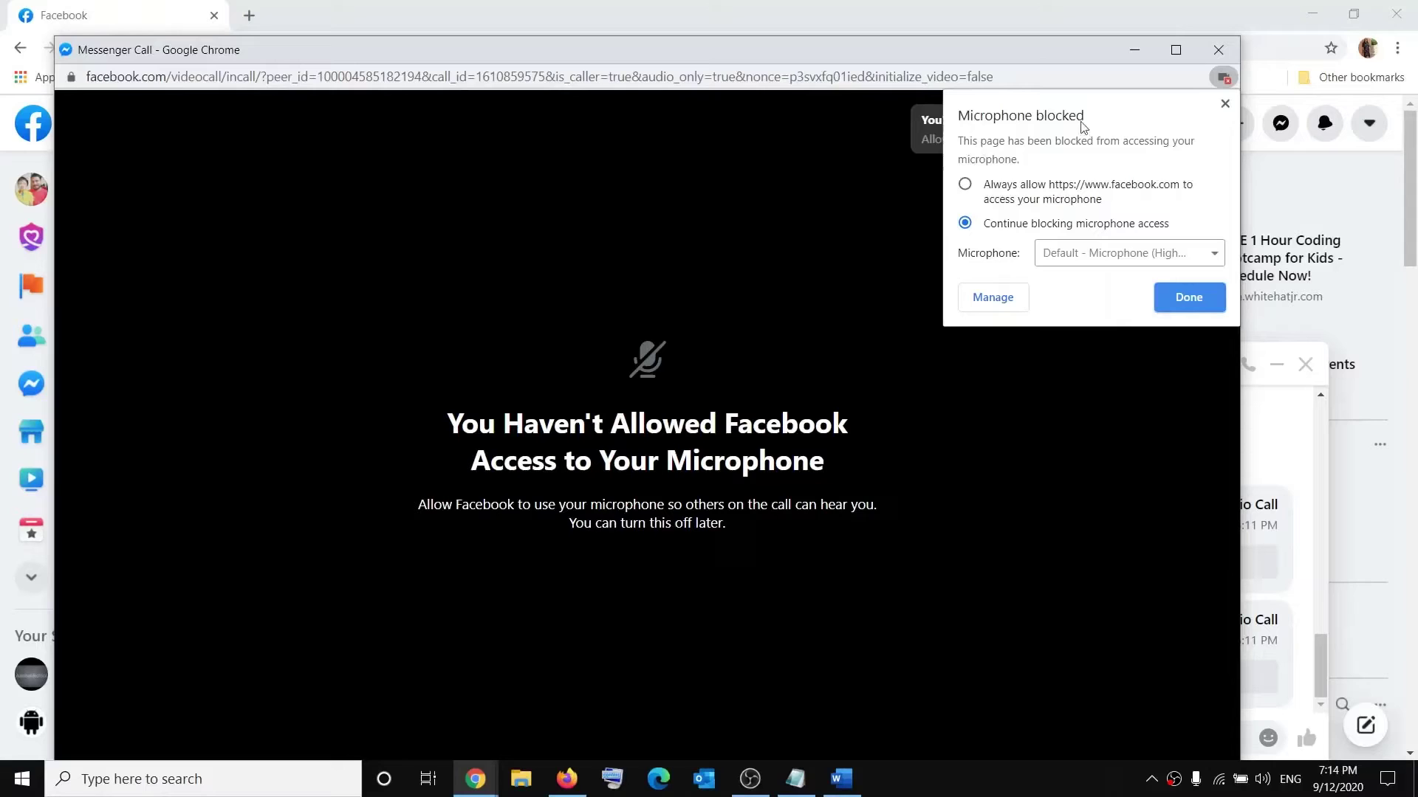
left_click(966, 186)
left_click(1196, 300)
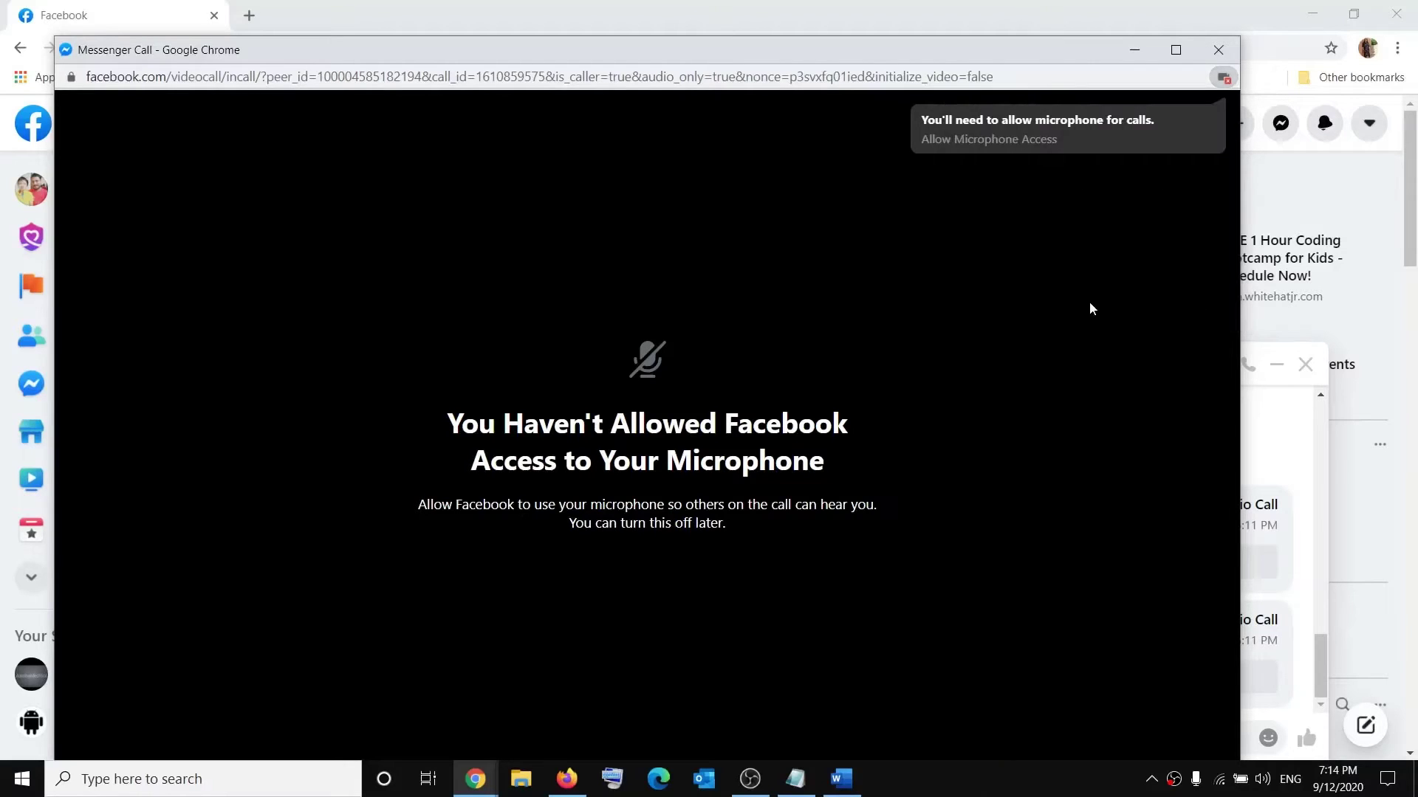
left_click(1223, 78)
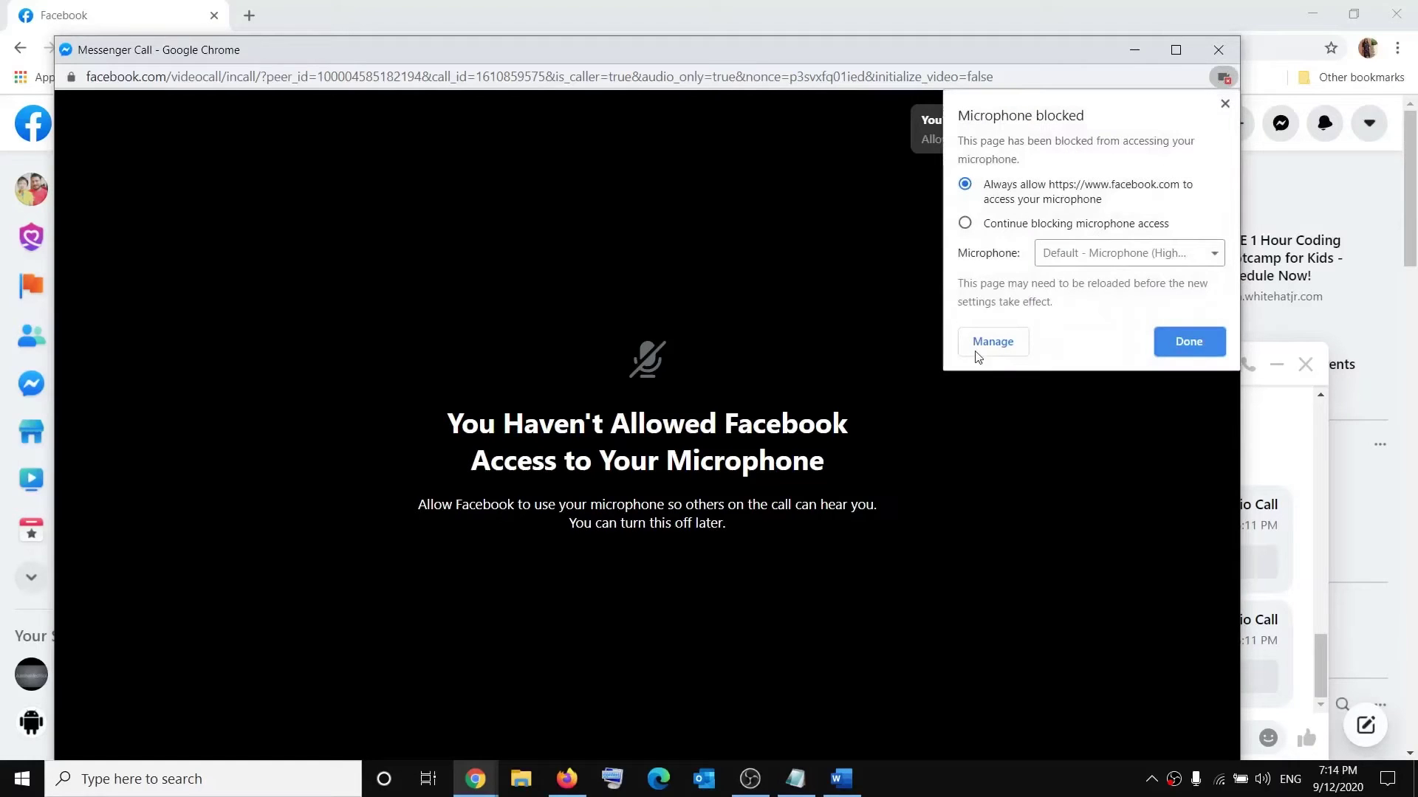
left_click(992, 342)
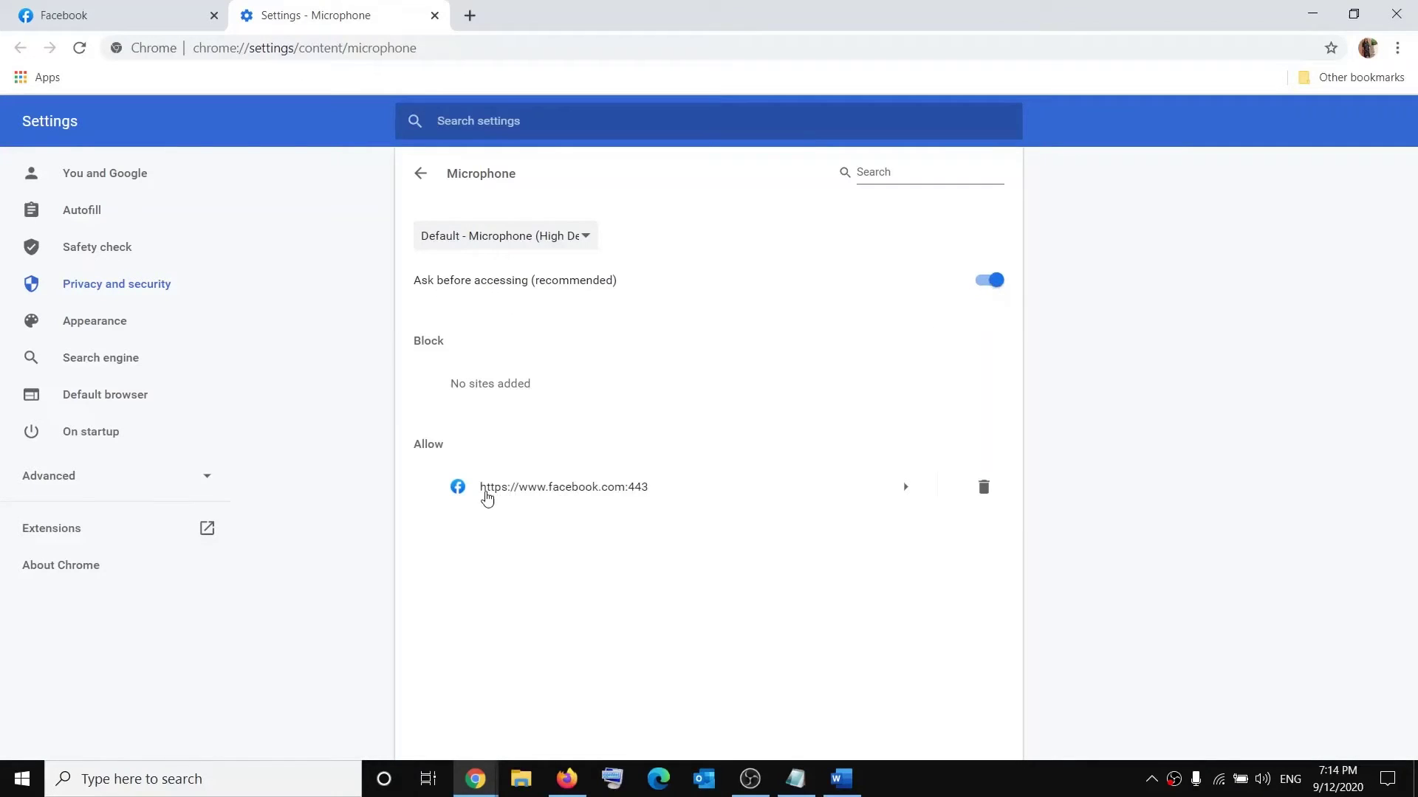
left_click(643, 489)
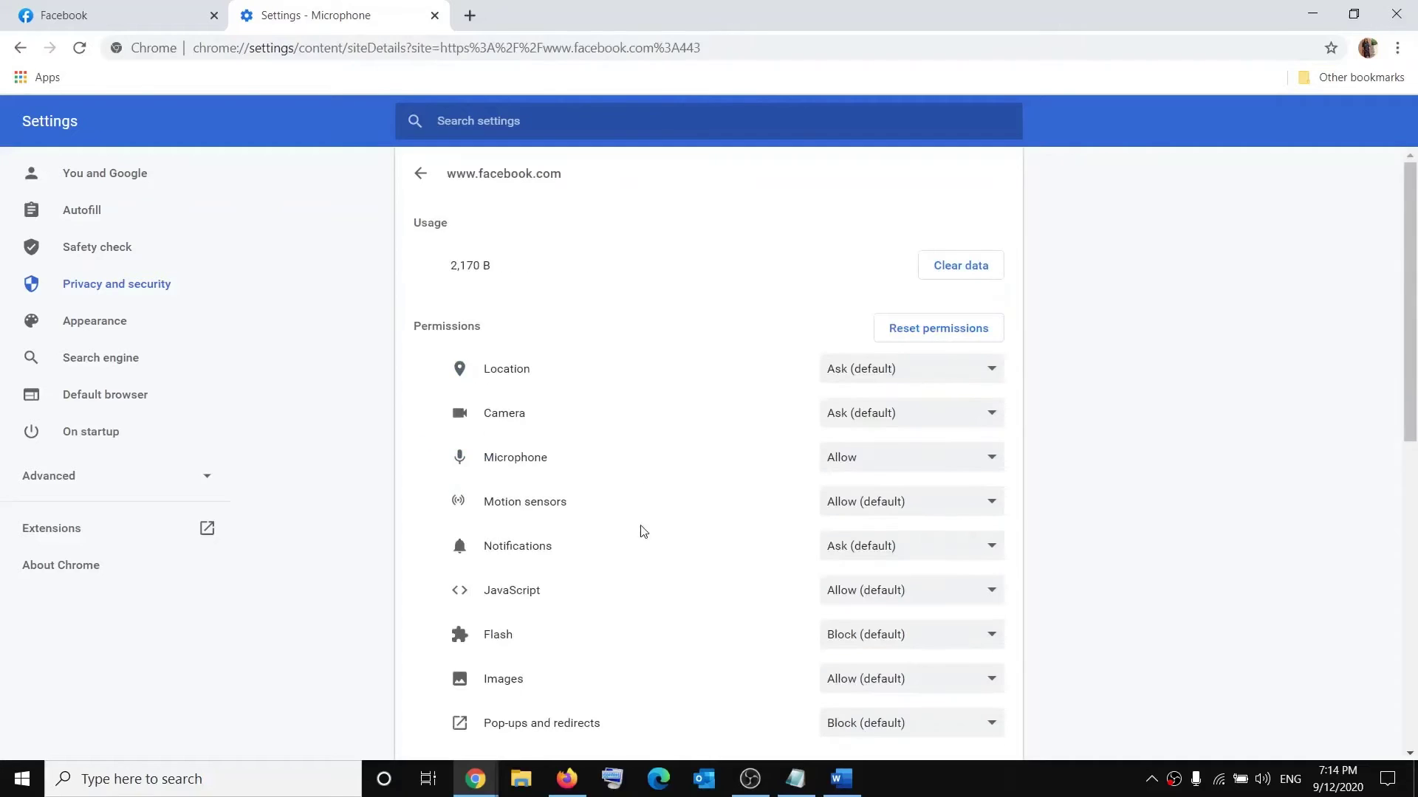
scroll(720, 570, "down", 1)
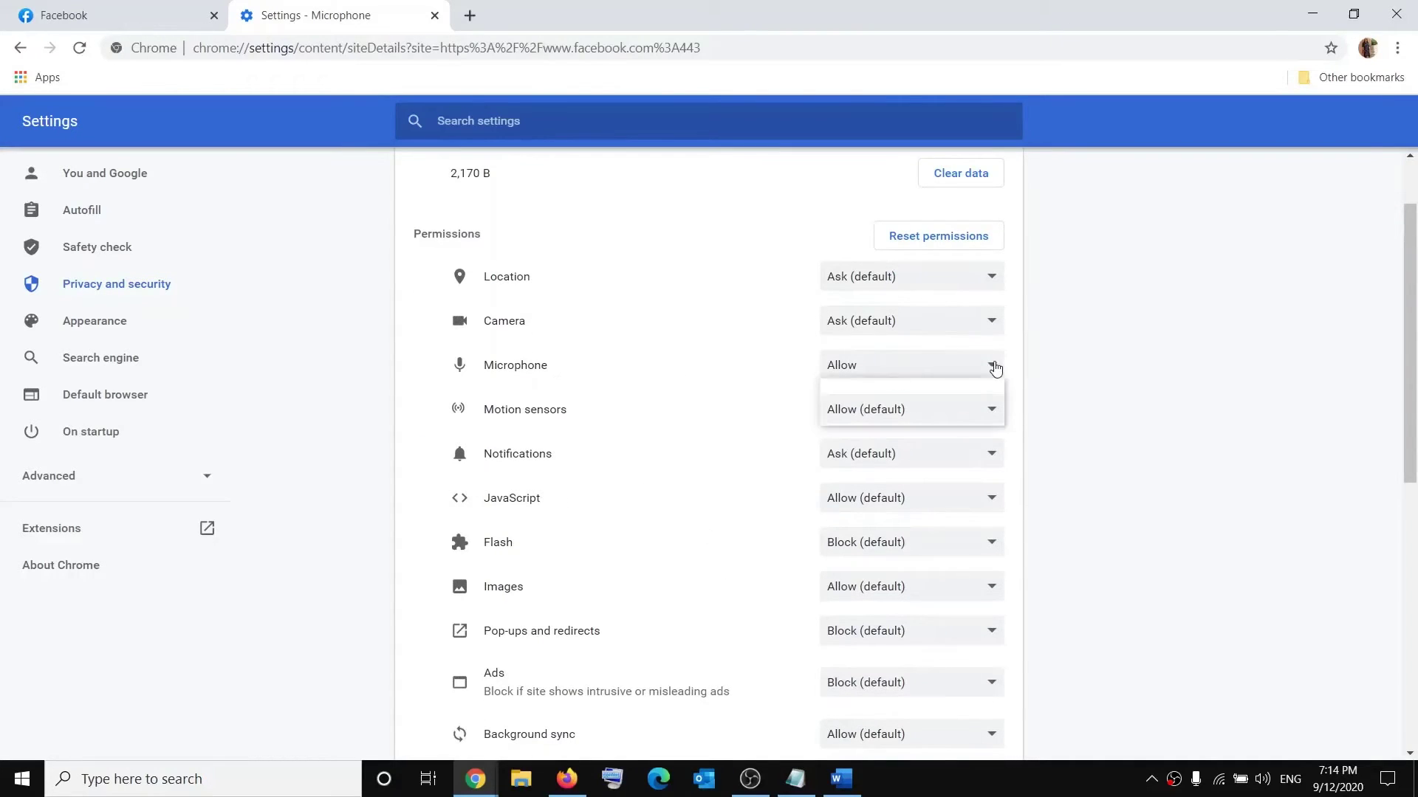
left_click(989, 367)
left_click(848, 405)
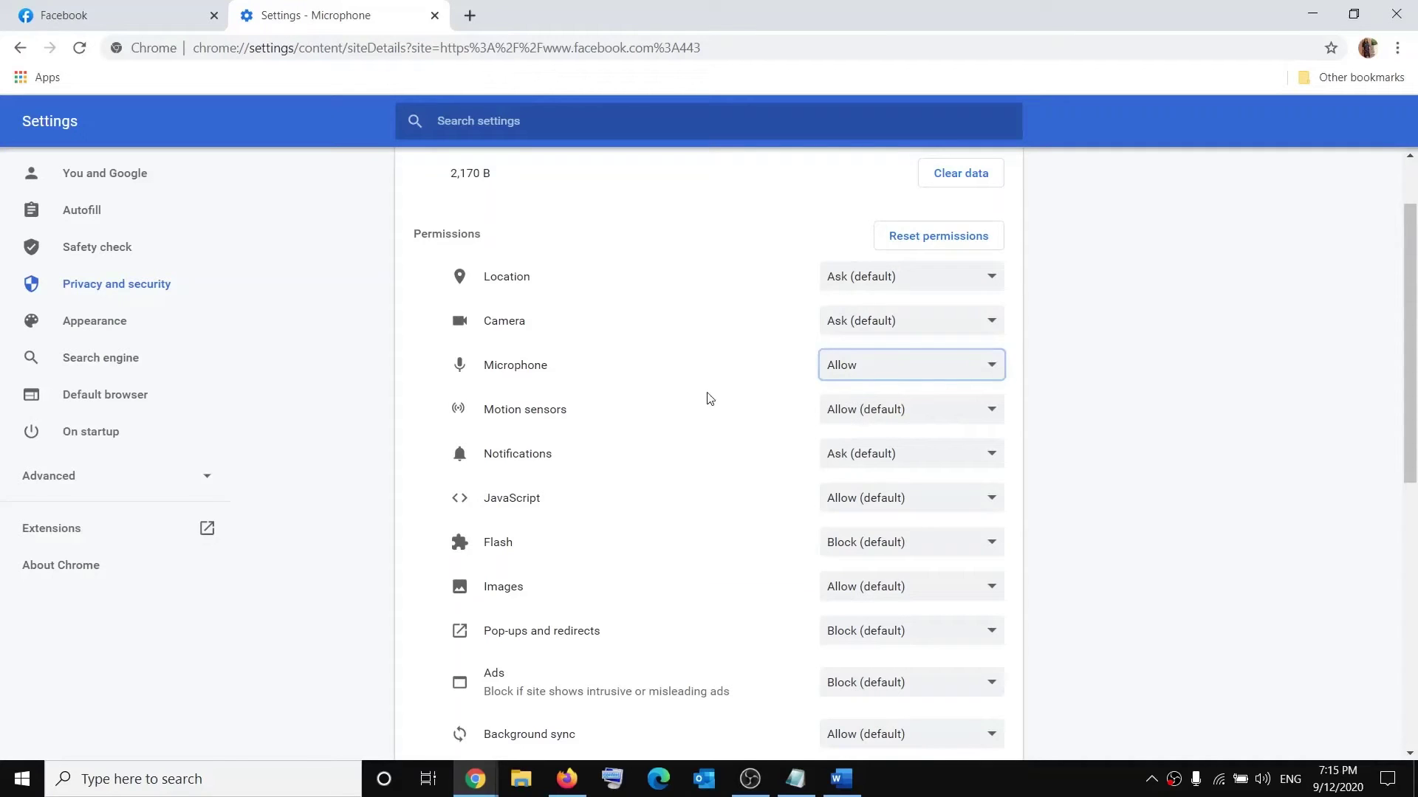
scroll(1056, 385, "up", 1)
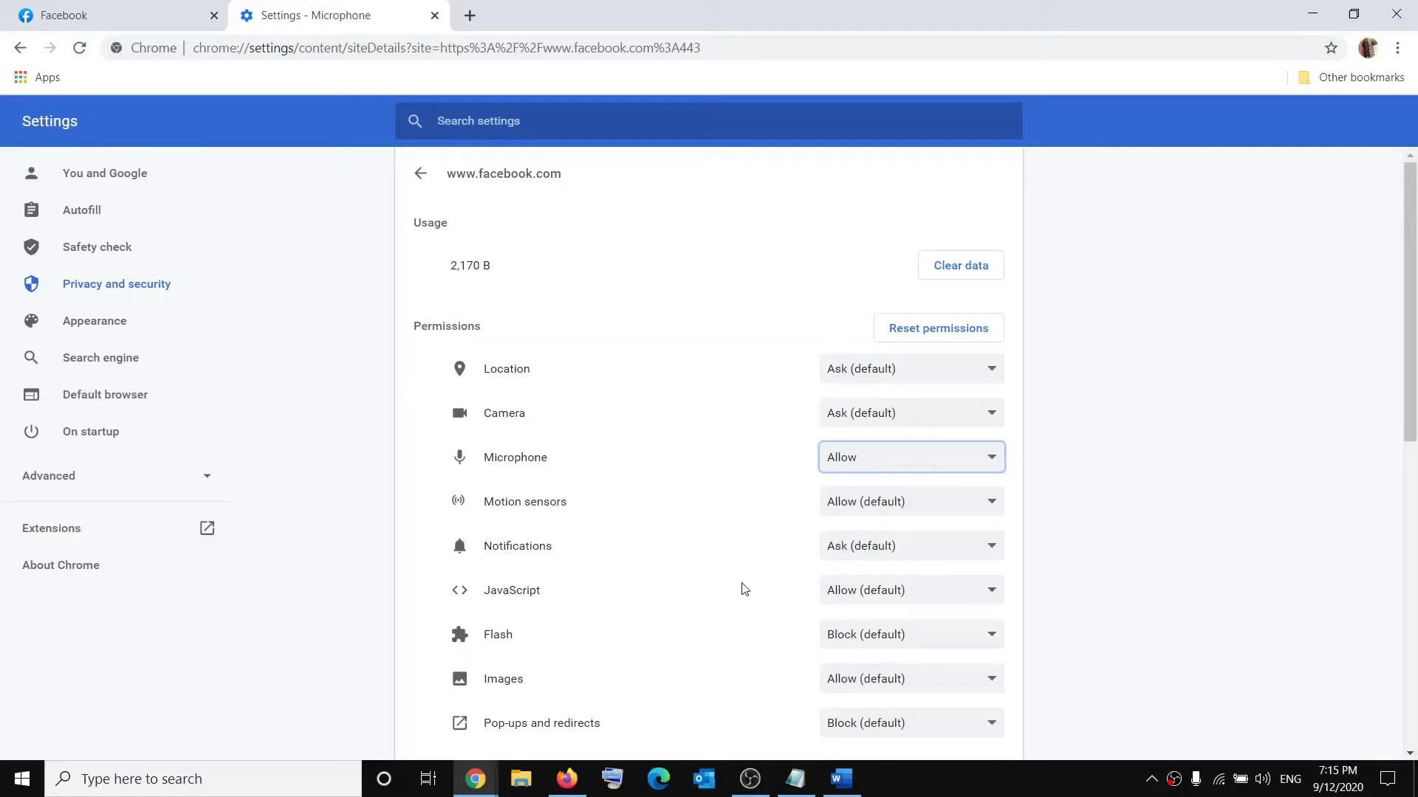
Step: Launch Windows Settings from the Start menu and go to the Privacy section
left_click(21, 778)
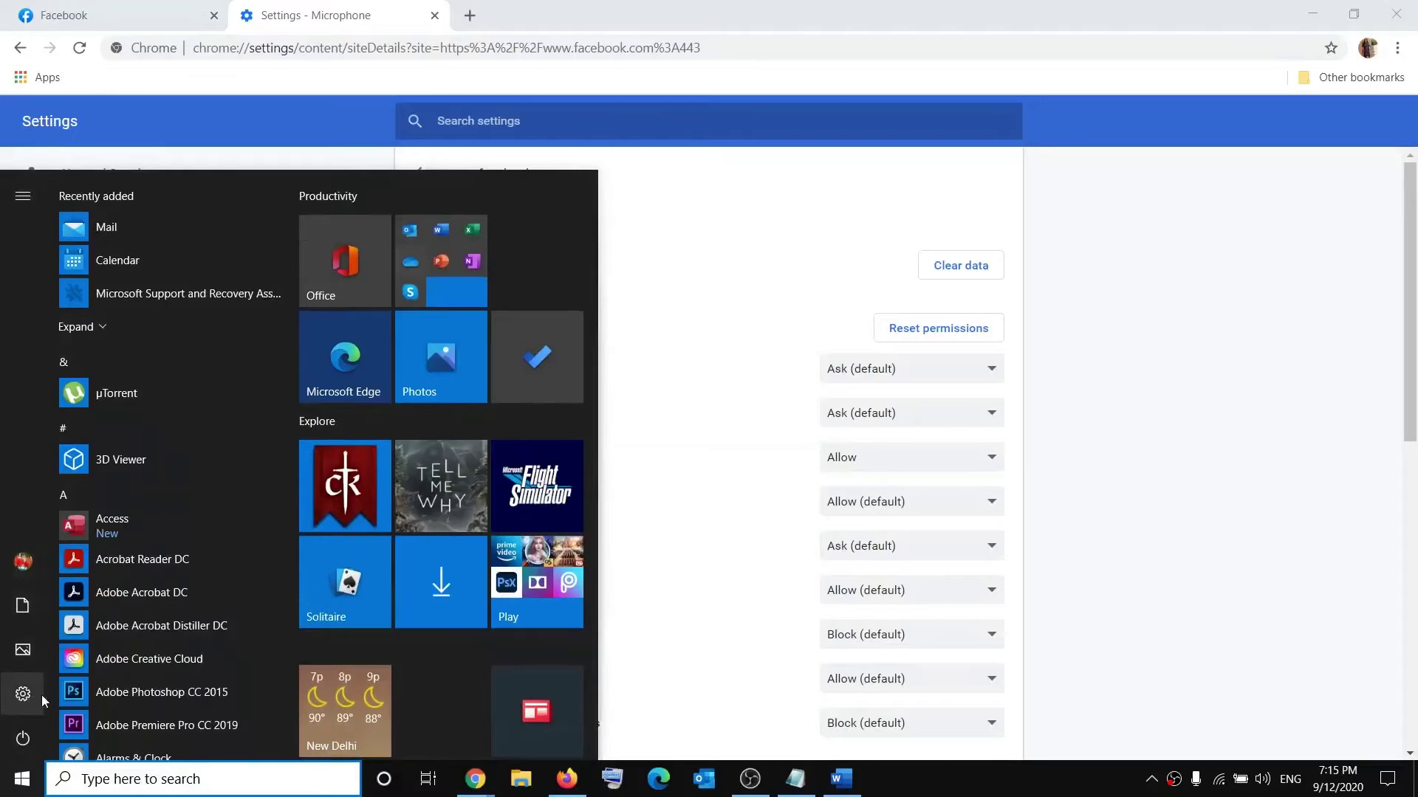
left_click(71, 695)
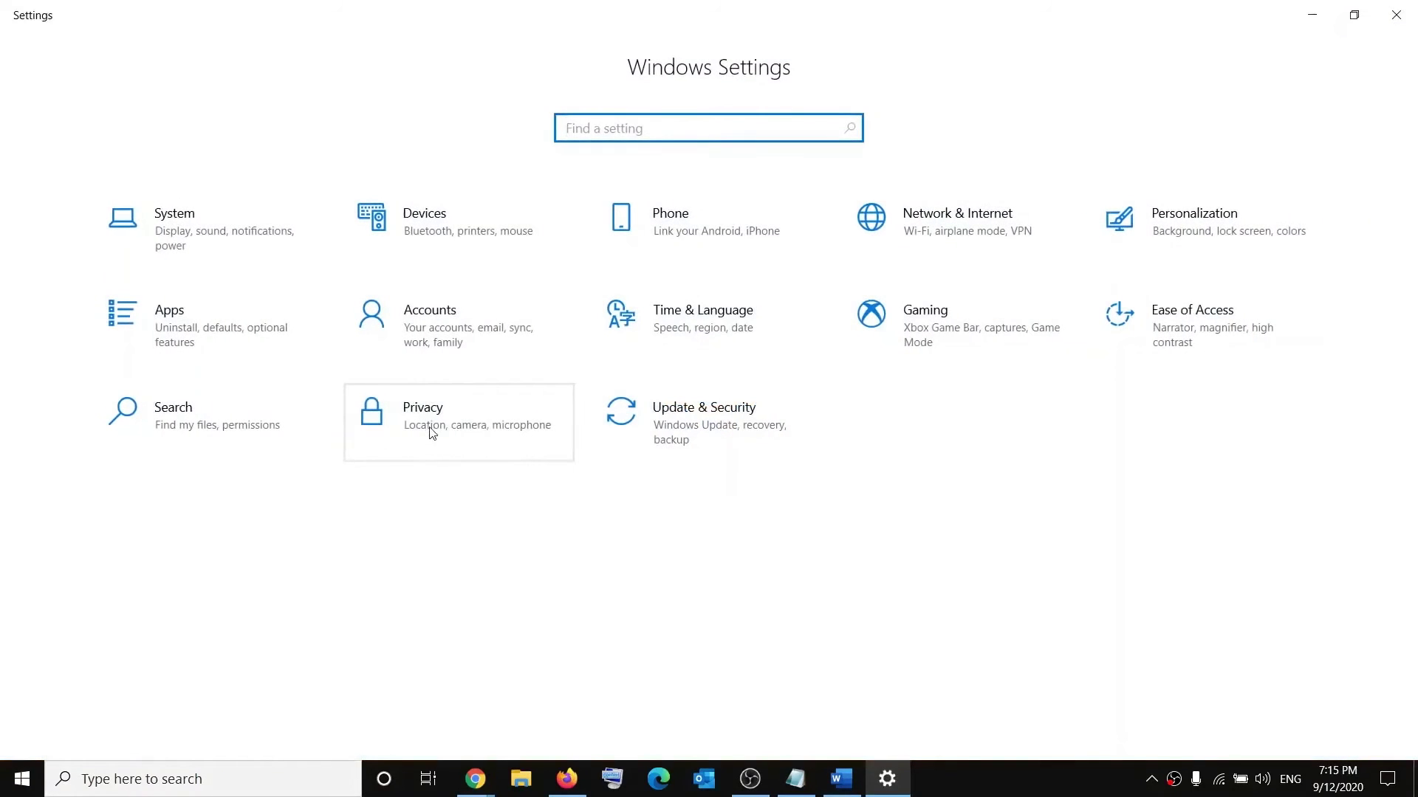
left_click(431, 433)
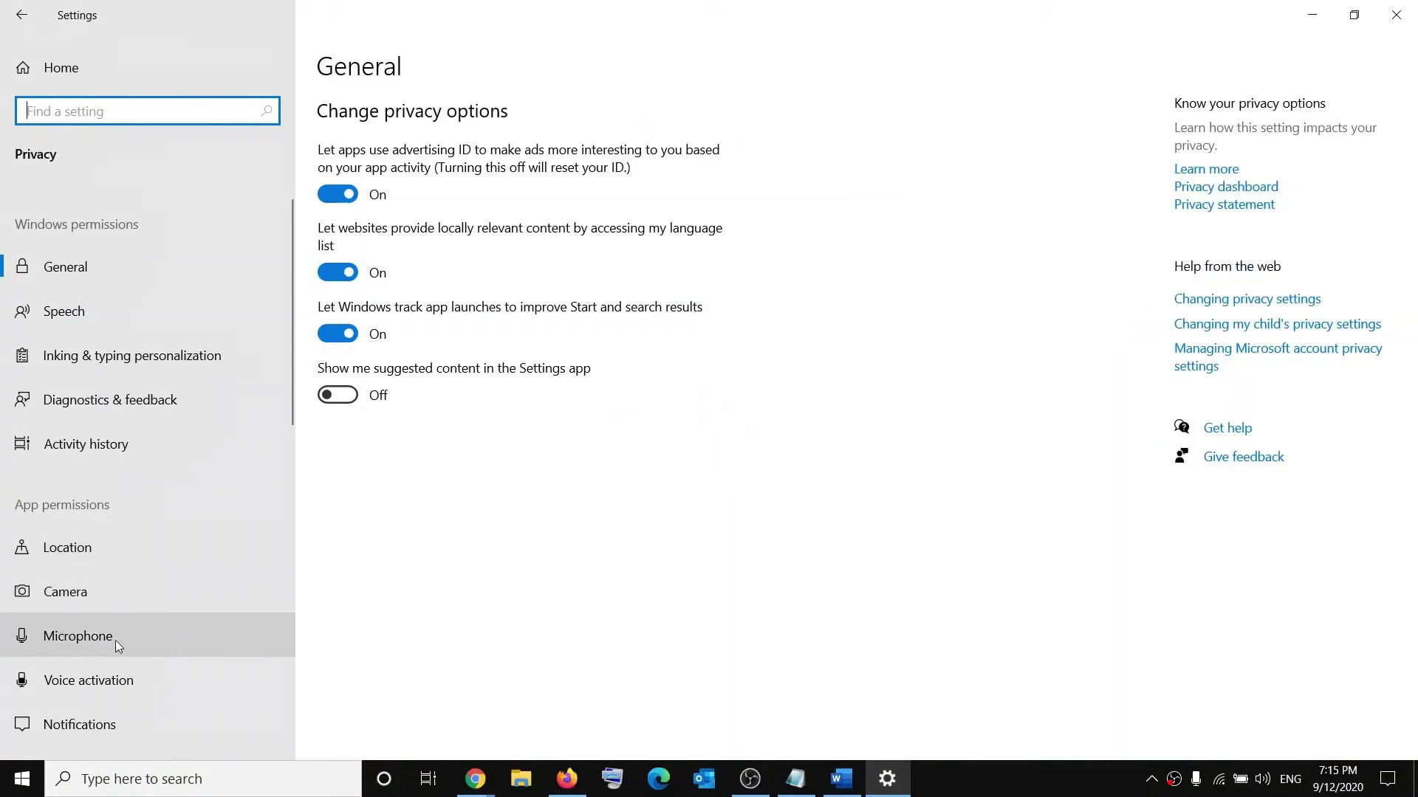
Step: Show the Microphone privacy page confirming device and app microphone access are on
left_click(75, 637)
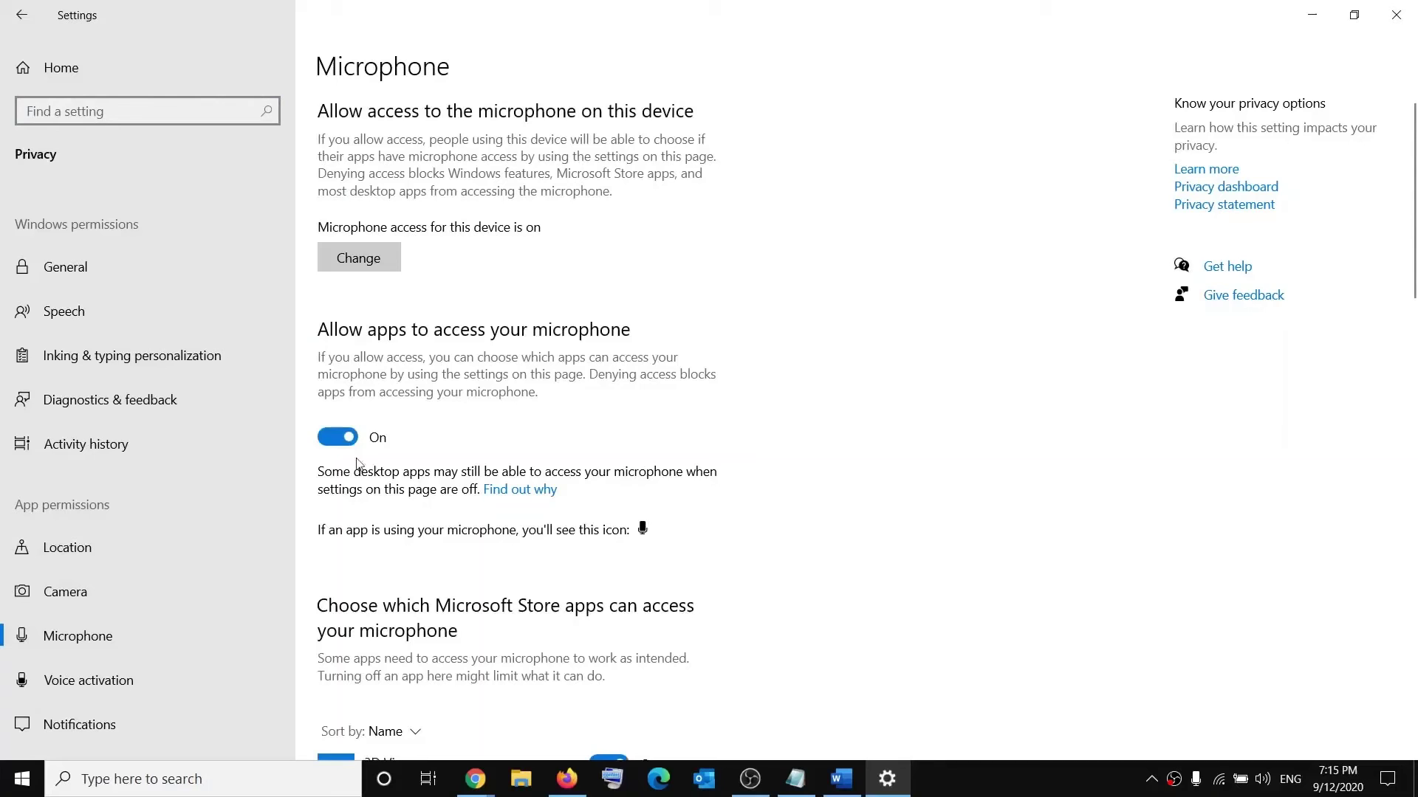
scroll(377, 451, "down", 1)
scroll(380, 452, "down", 1)
scroll(380, 452, "down", 4)
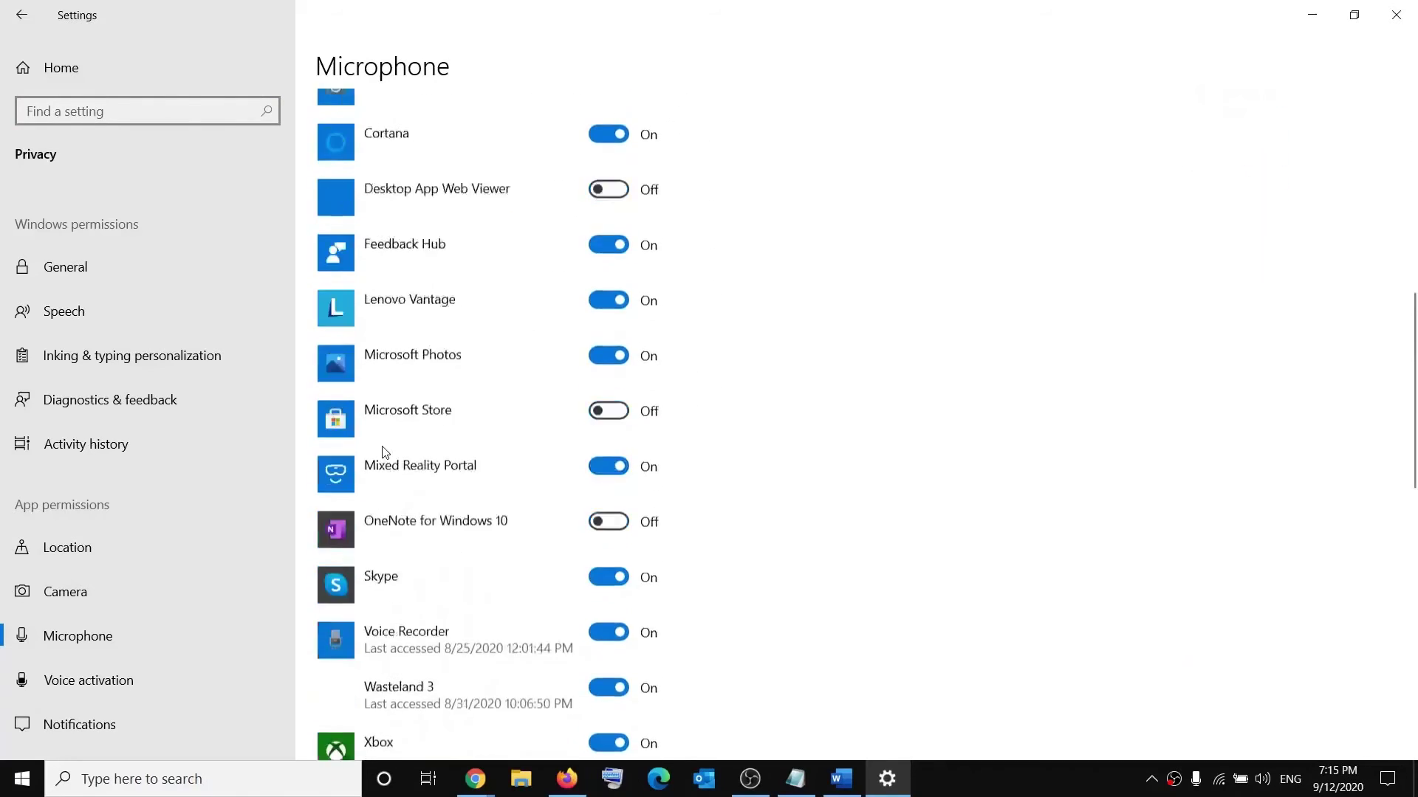
scroll(381, 452, "down", 4)
scroll(382, 453, "down", 3)
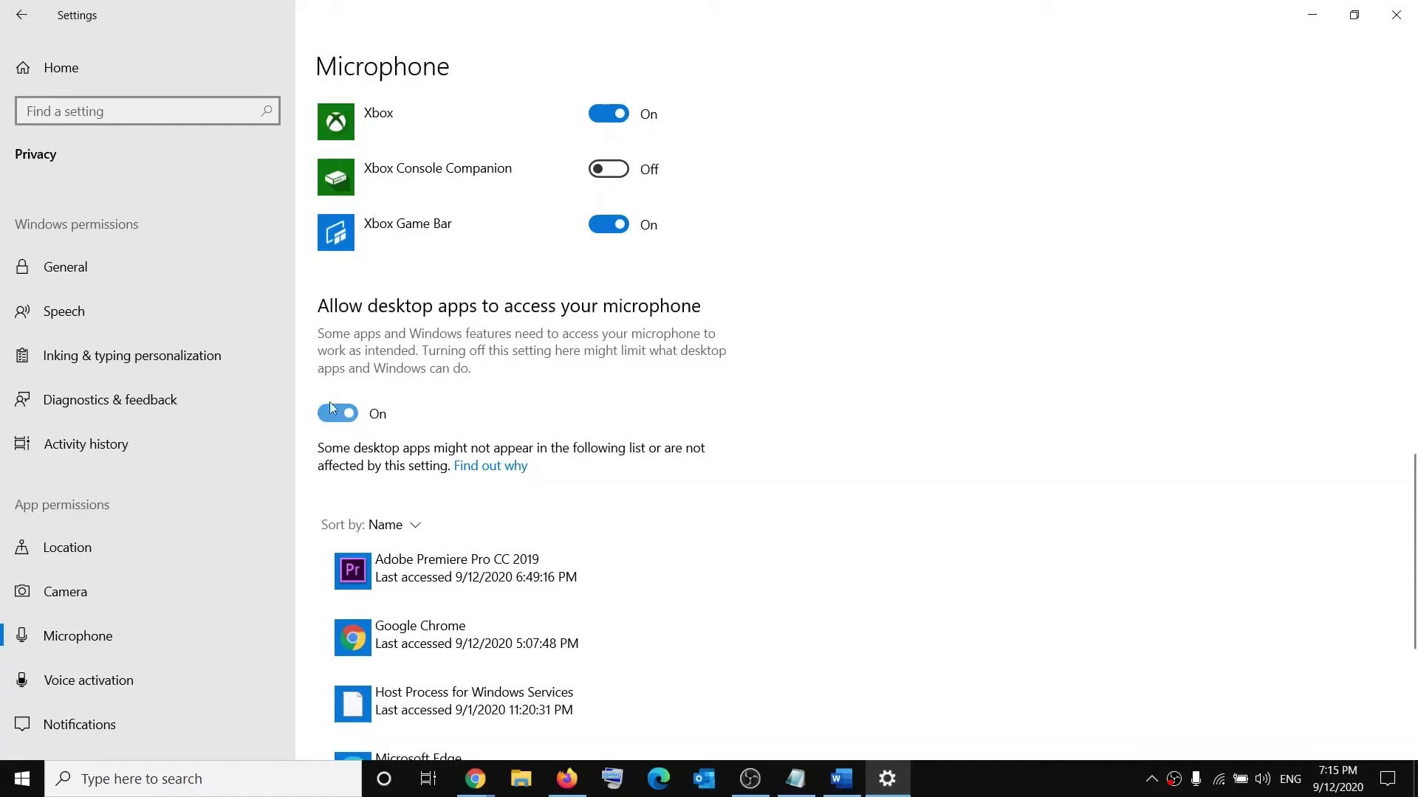
scroll(709, 482, "down", 3)
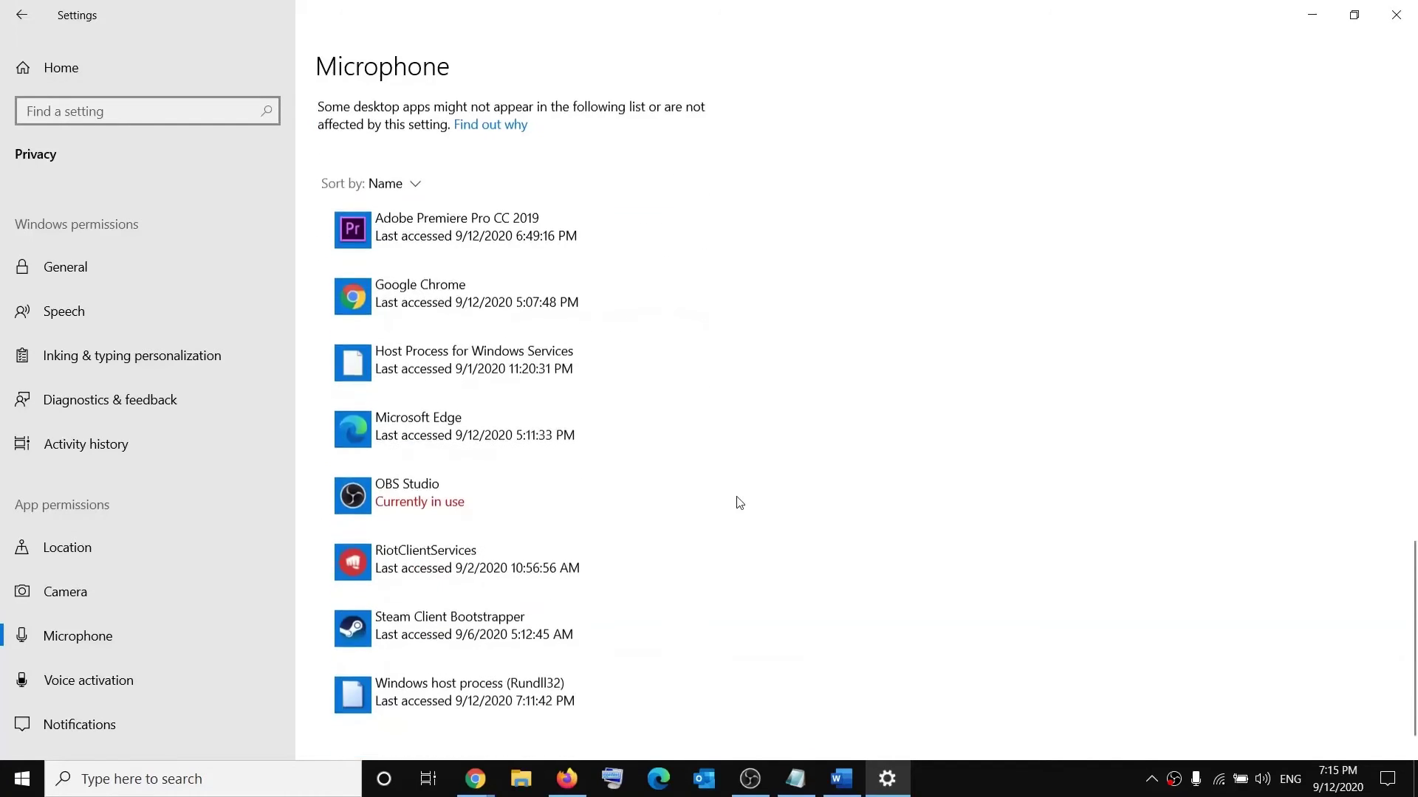
scroll(743, 512, "up", 3)
scroll(743, 514, "up", 5)
scroll(743, 509, "up", 5)
scroll(741, 504, "up", 3)
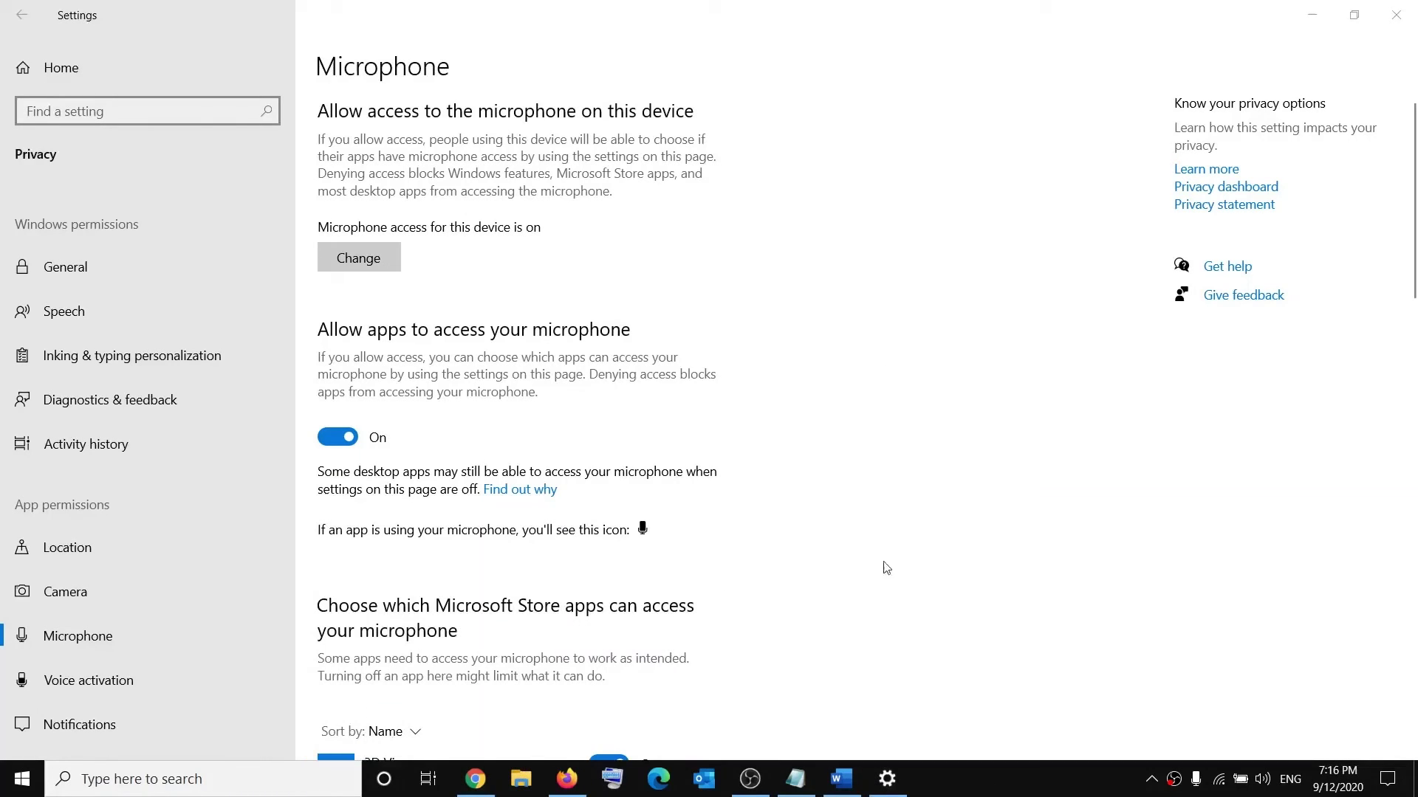
Step: Return to Facebook, reopen the most recent Messenger conversation and start a voice call
left_click(477, 778)
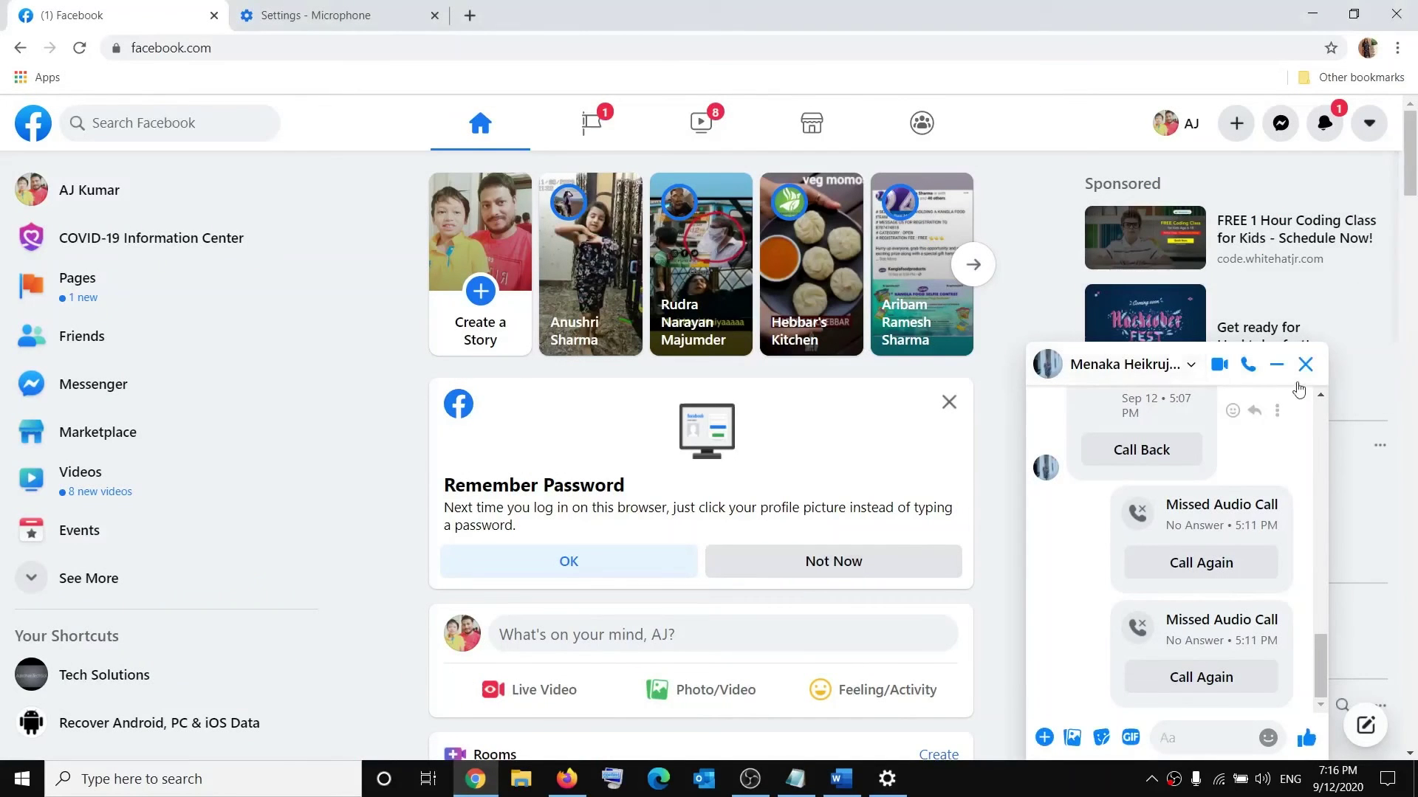
left_click(1306, 366)
left_click(1282, 123)
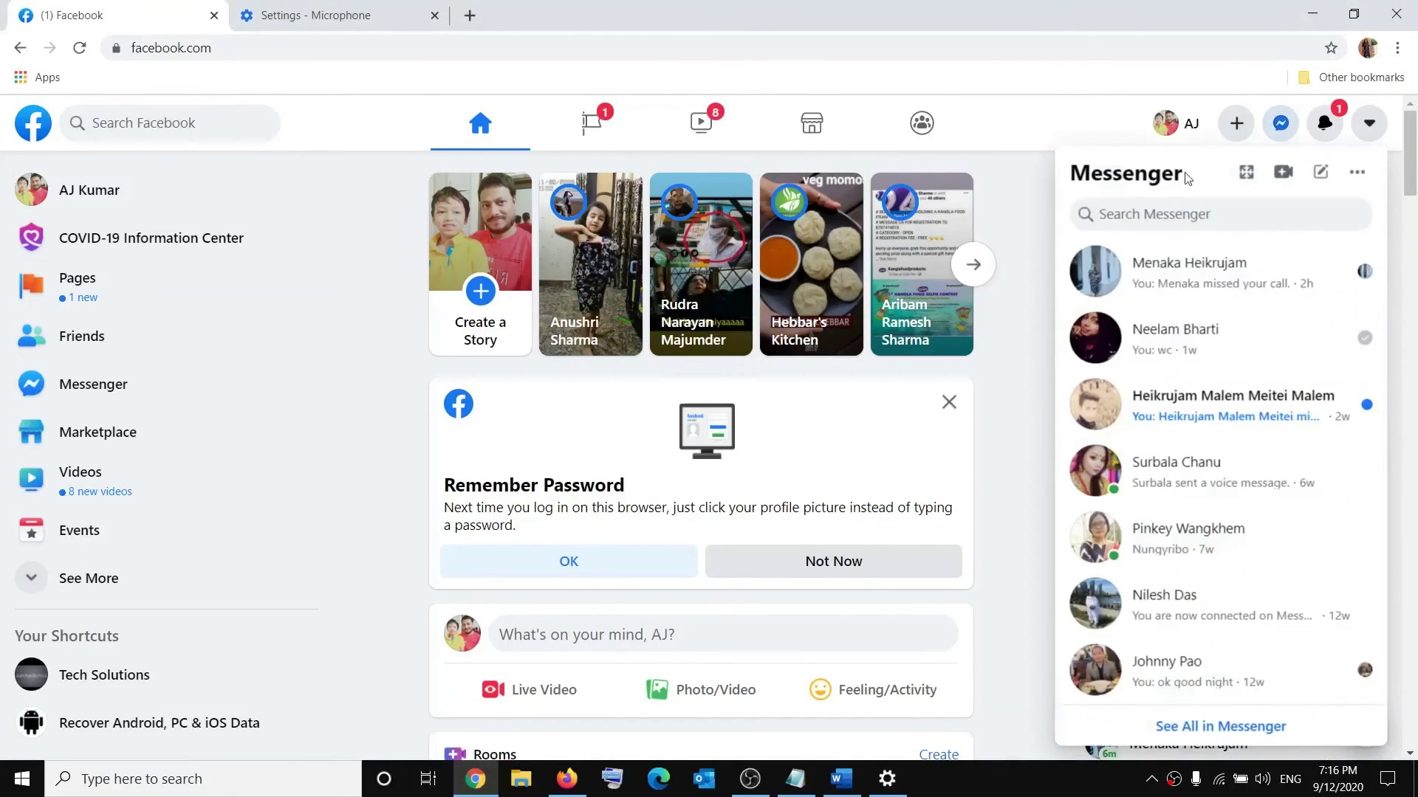
left_click(1218, 268)
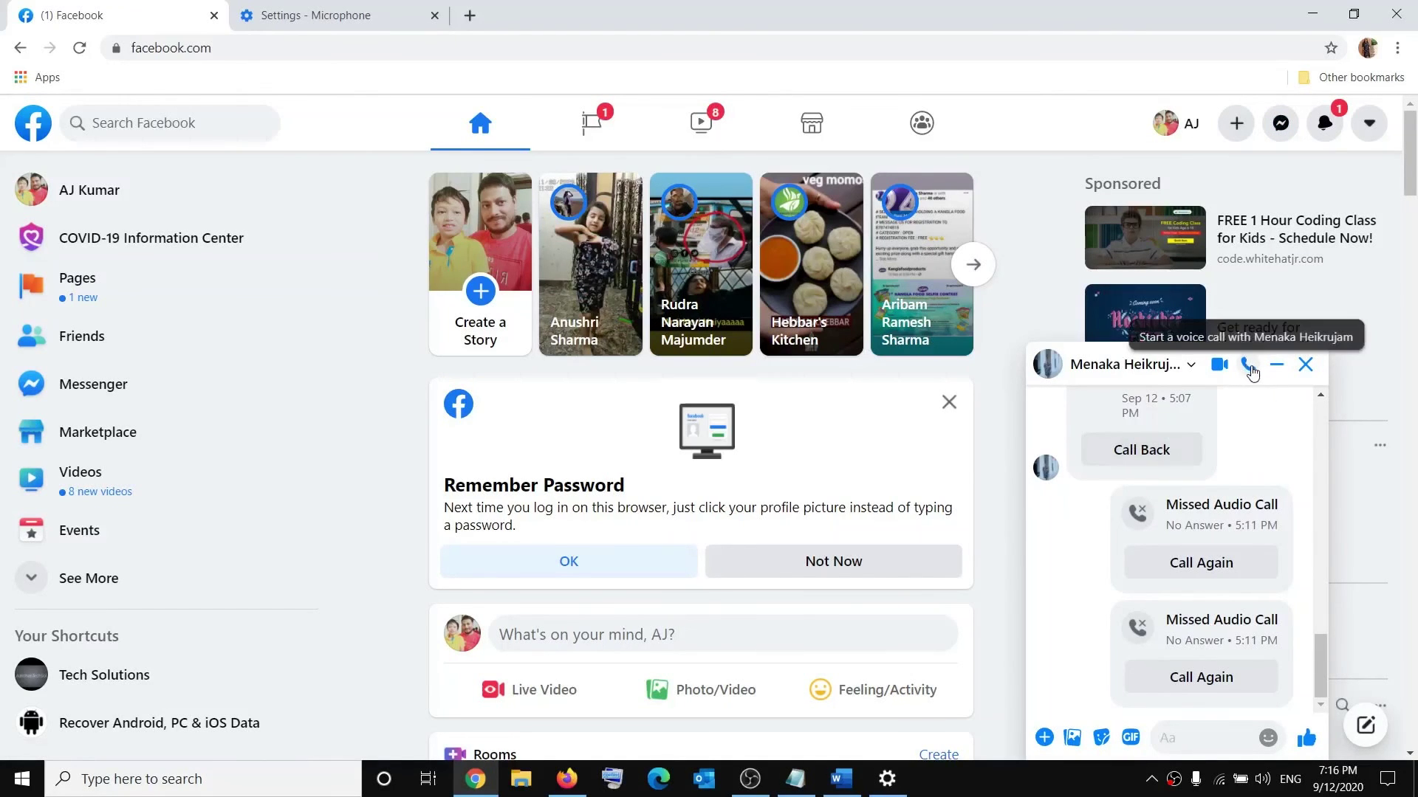
left_click(1249, 366)
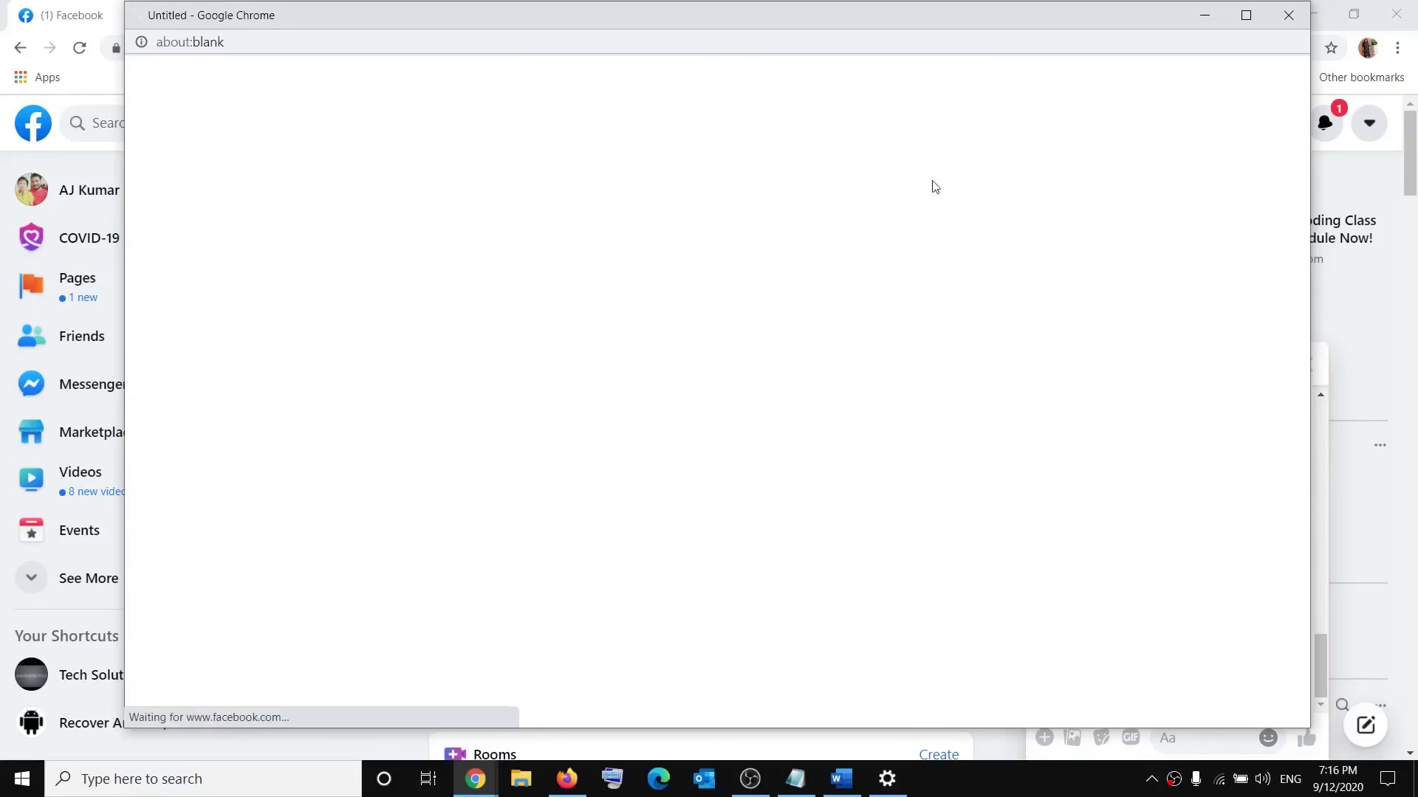